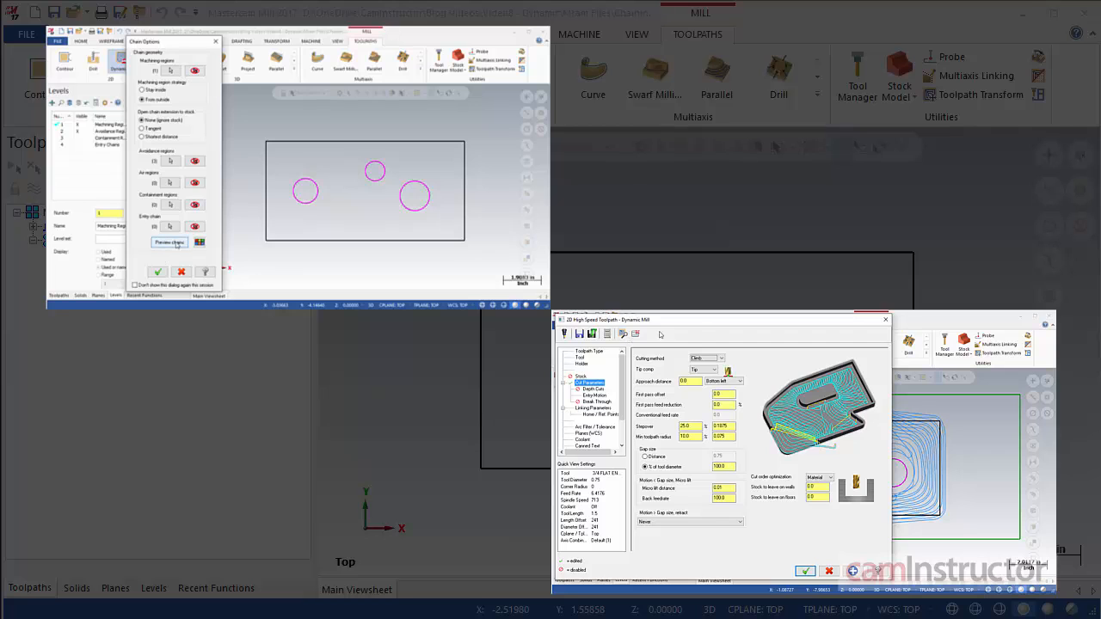
{"action": "left_click", "coordinate": [177, 245]}
{"action": "left_click_drag", "start_coordinate": [708, 325], "coordinate": [642, 325]}
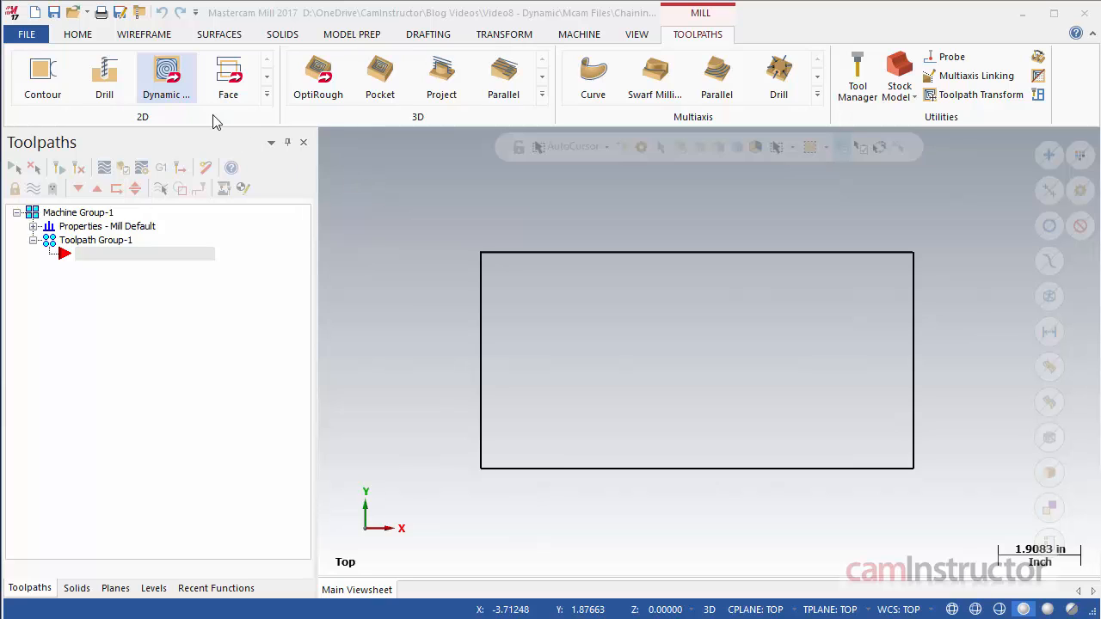
- Start a 2D Dynamic Mill toolpath, accepting Chaining1 as the NC name
{"action": "left_click", "coordinate": [168, 76]}
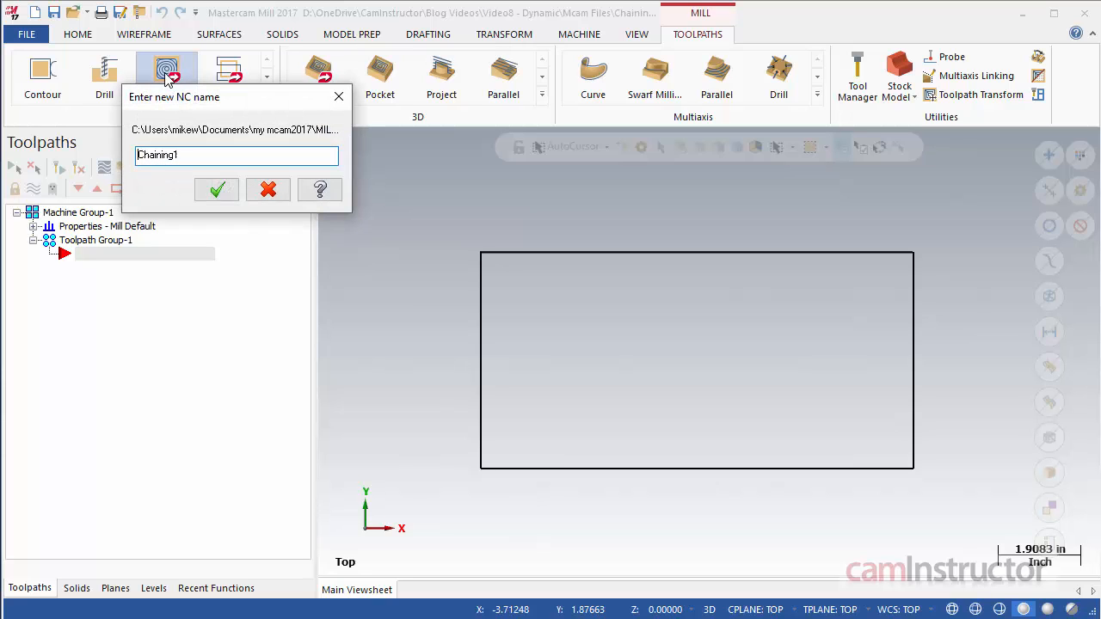
{"action": "left_click", "coordinate": [218, 190]}
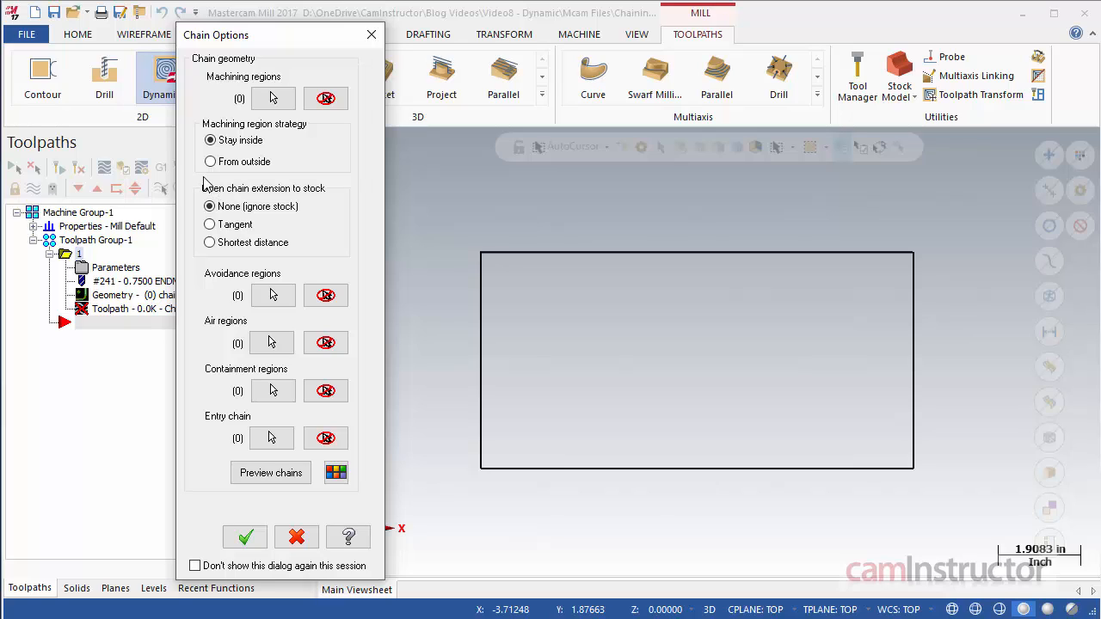
- Review the preview chain colors, including the palette for the material region, and leave them as they are
{"action": "left_click", "coordinate": [335, 473]}
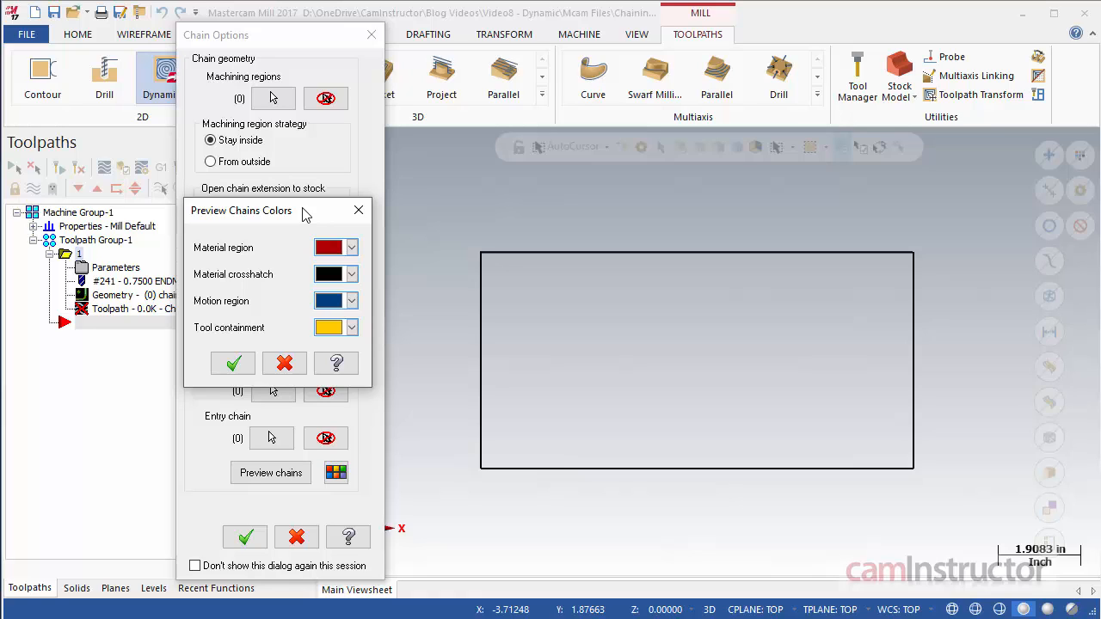
{"action": "left_click", "coordinate": [351, 248]}
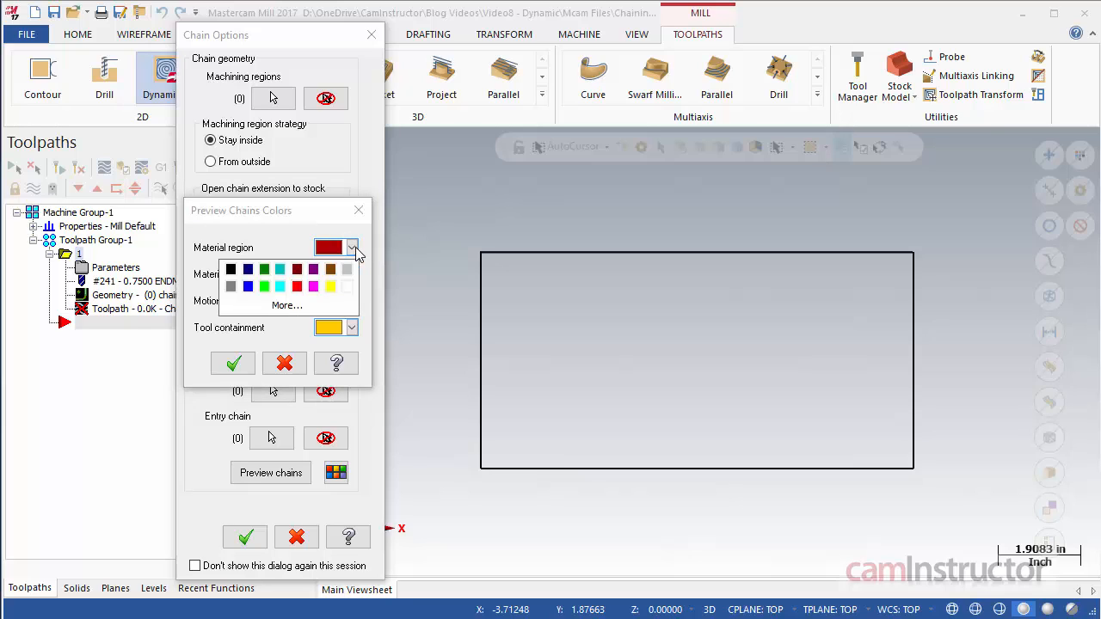
{"action": "left_click", "coordinate": [351, 248]}
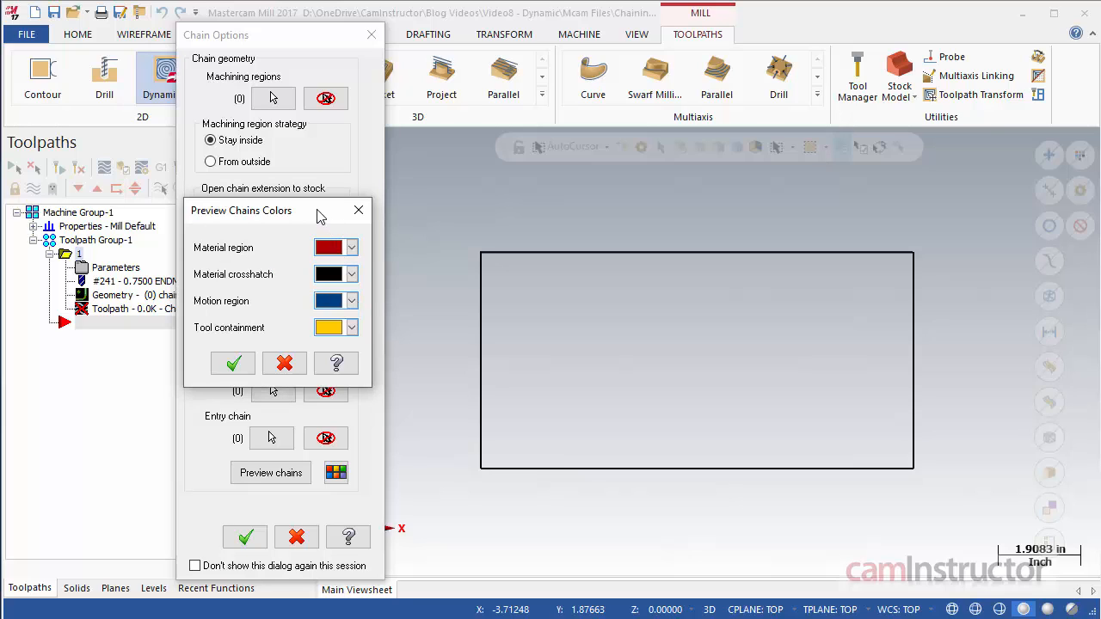
{"action": "left_click", "coordinate": [359, 210]}
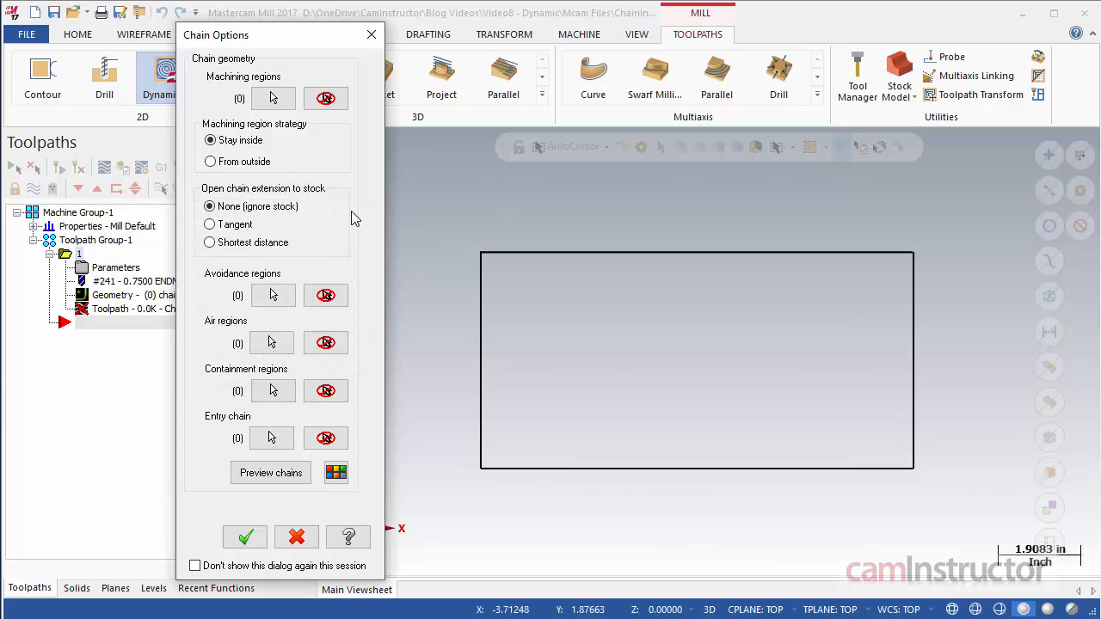
- Chain the outer rectangle as the machining region
{"action": "left_click", "coordinate": [273, 98]}
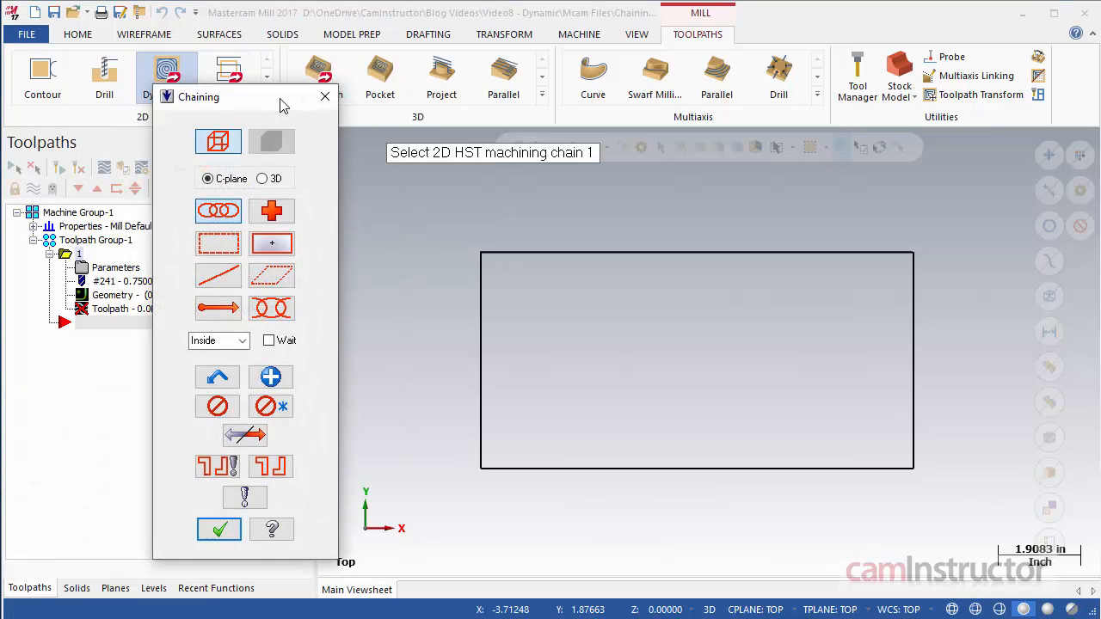
{"action": "left_click", "coordinate": [860, 259]}
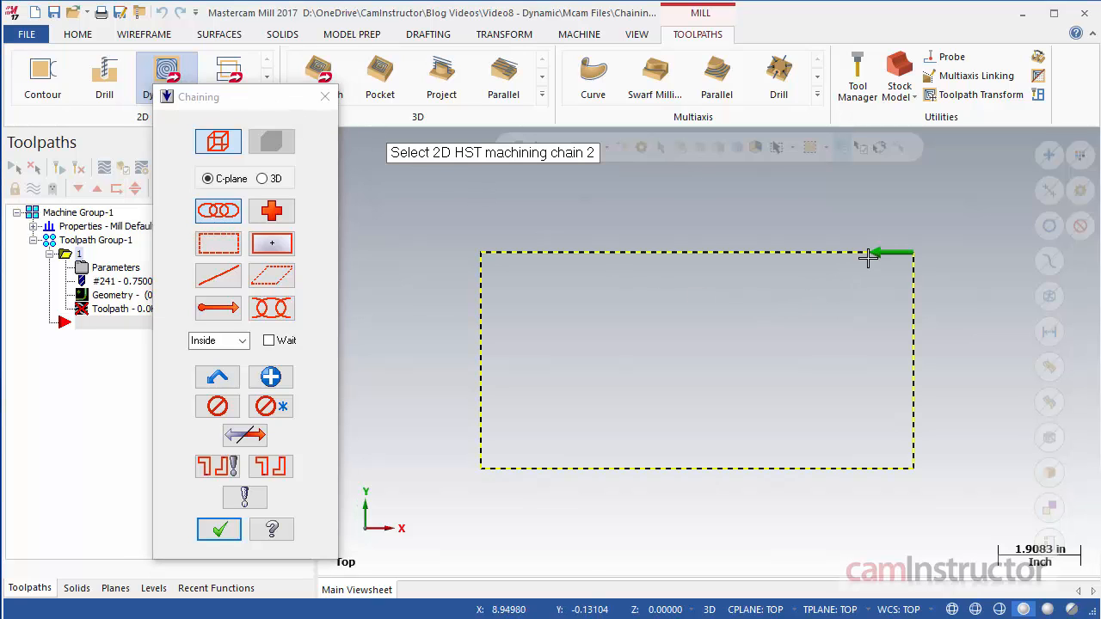
{"action": "left_click", "coordinate": [221, 530]}
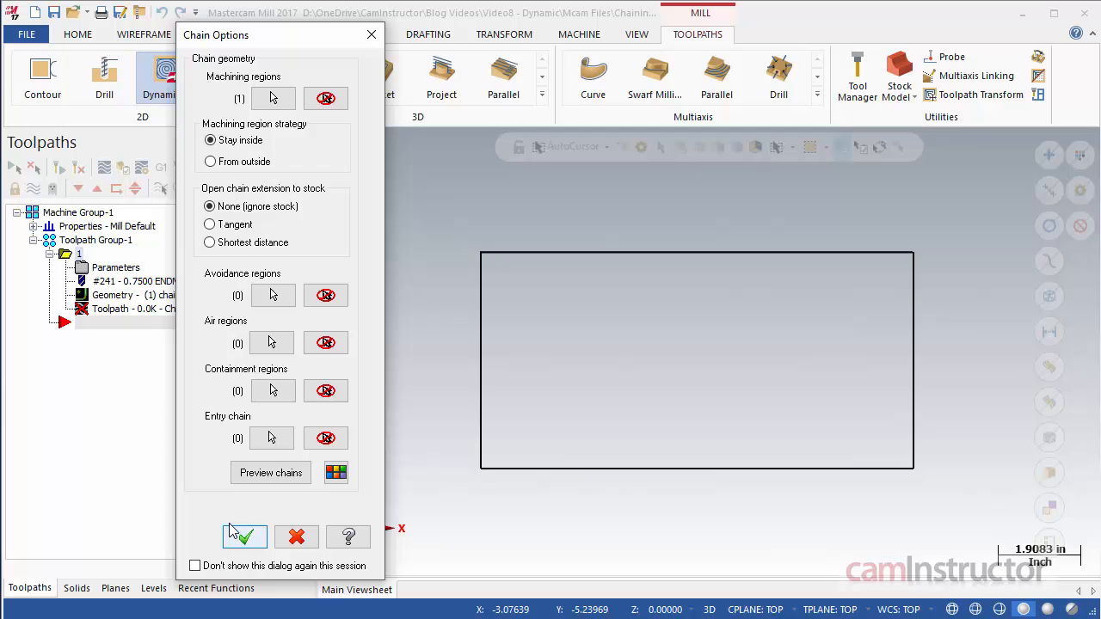
- Preview the chains with the Stay inside strategy, and again with the machining region strategy set to From outside
{"action": "left_click", "coordinate": [271, 475]}
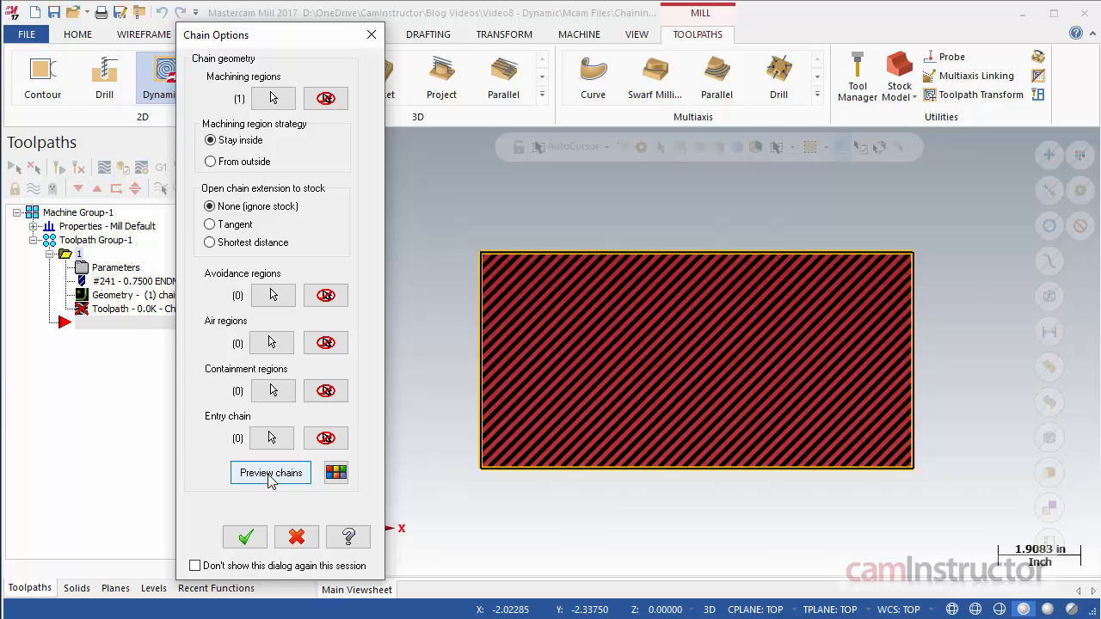
{"action": "left_click", "coordinate": [232, 168]}
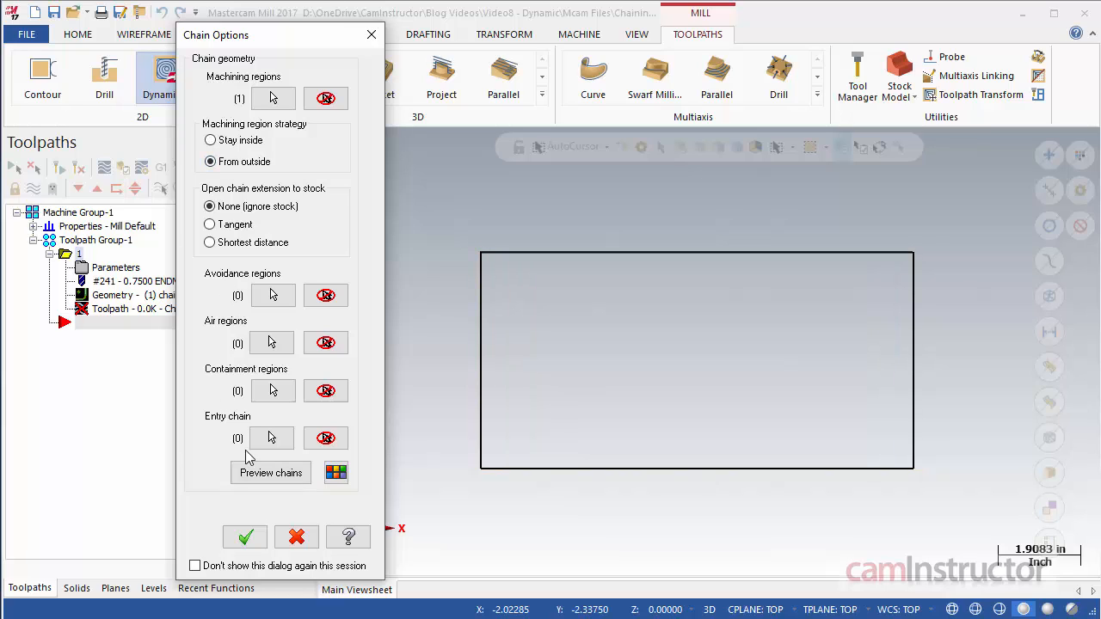
{"action": "left_click", "coordinate": [275, 473]}
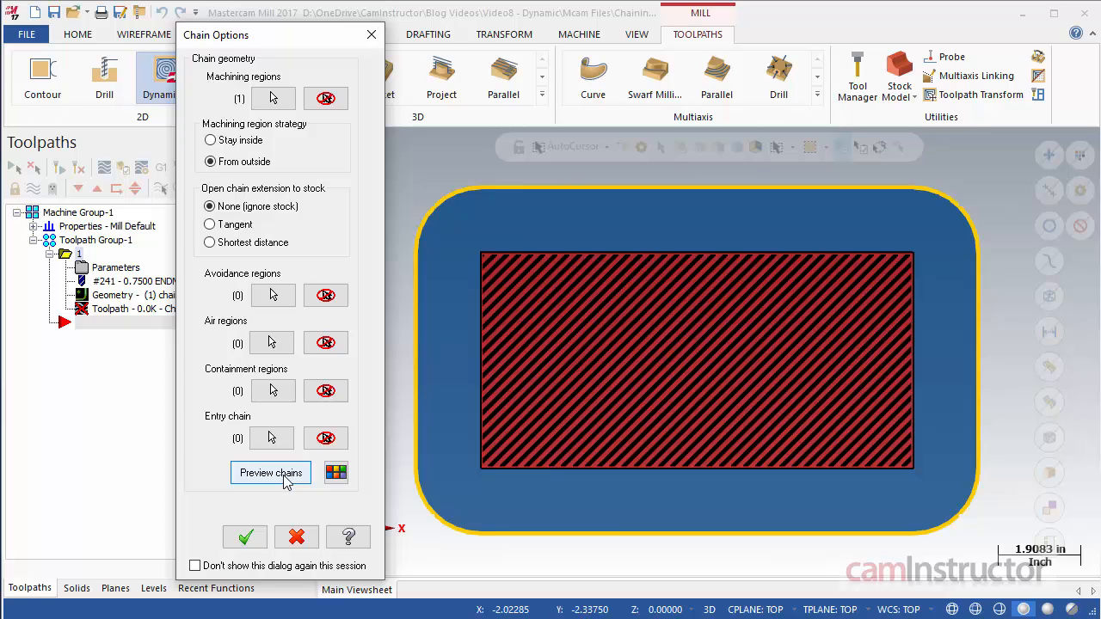
- Show level 2, chain its three circles as avoidance regions, and preview the chains
{"action": "left_click", "coordinate": [154, 590]}
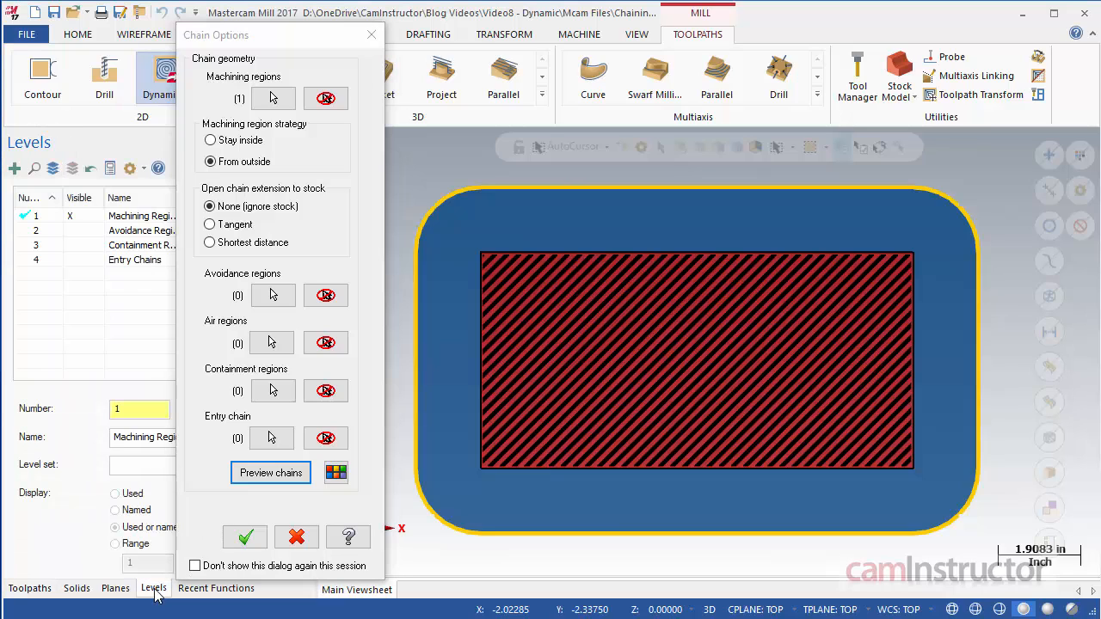
{"action": "left_click", "coordinate": [72, 231]}
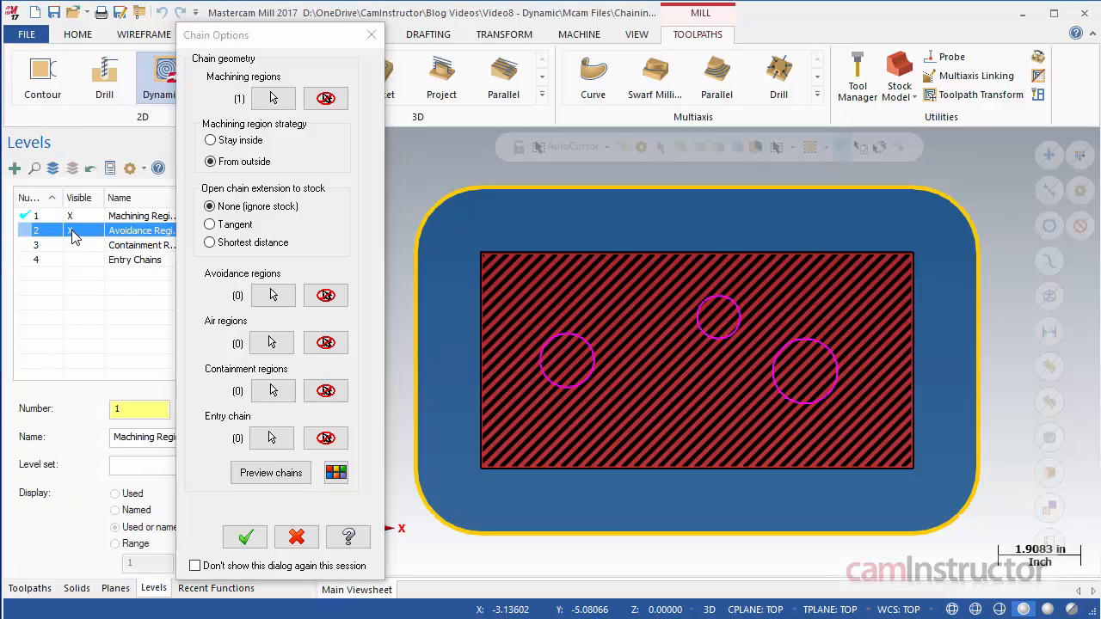
{"action": "left_click", "coordinate": [272, 295]}
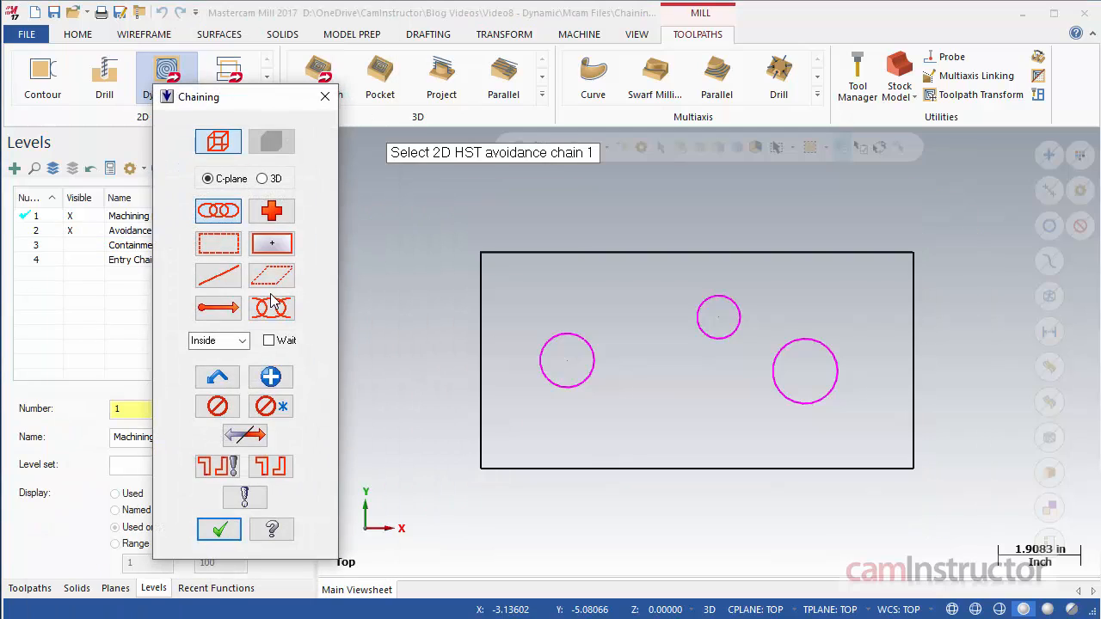
{"action": "left_click", "coordinate": [571, 337]}
{"action": "left_click", "coordinate": [722, 298]}
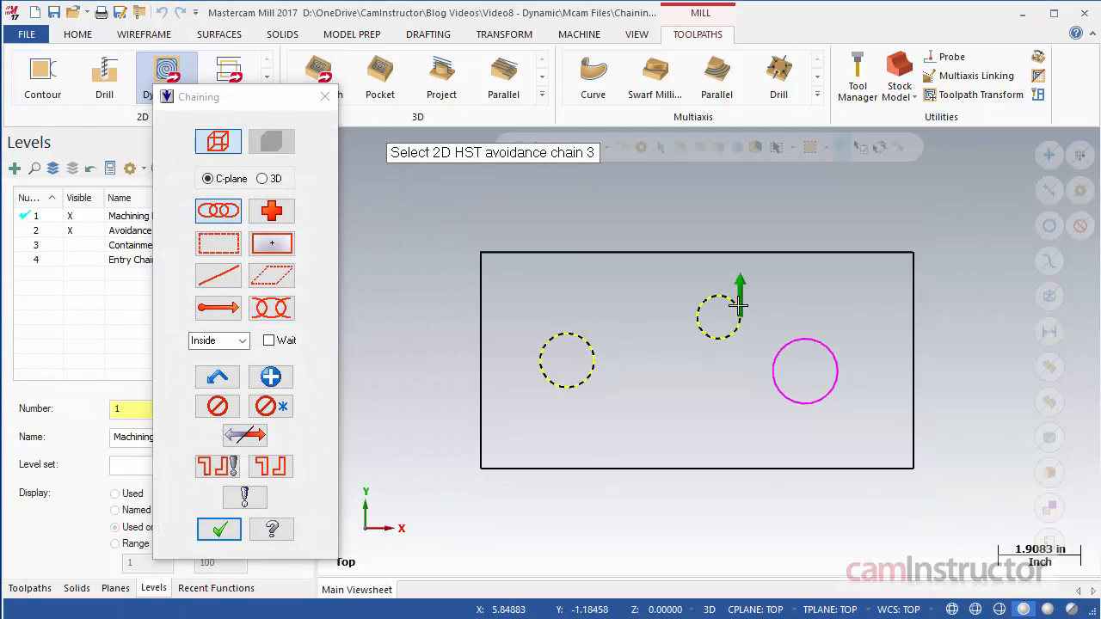
{"action": "left_click", "coordinate": [818, 351]}
{"action": "left_click", "coordinate": [220, 528]}
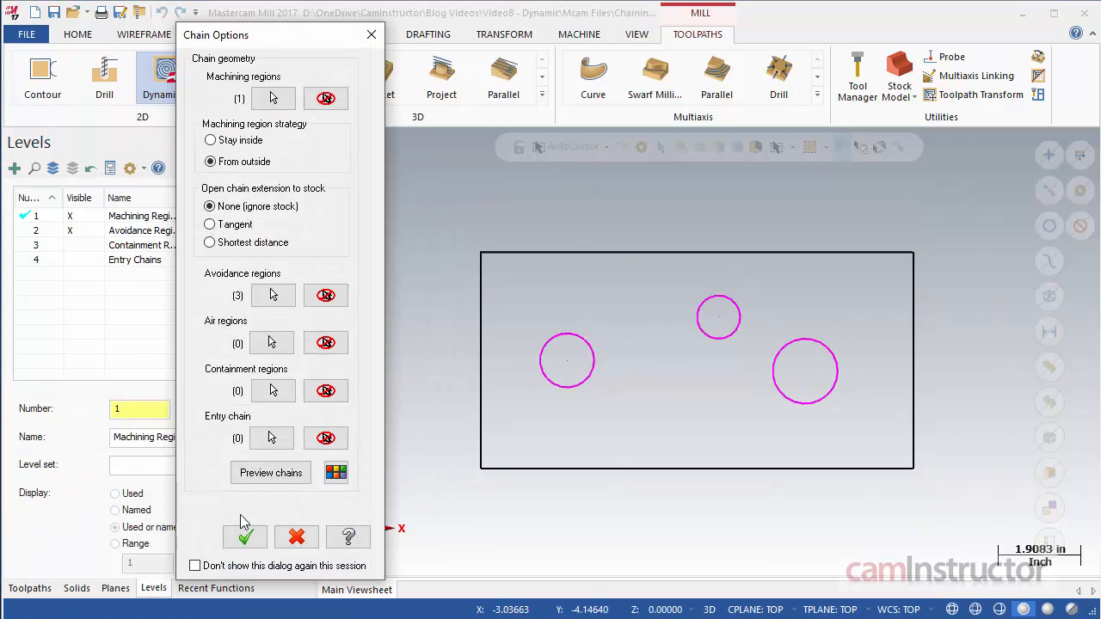
{"action": "left_click", "coordinate": [288, 478]}
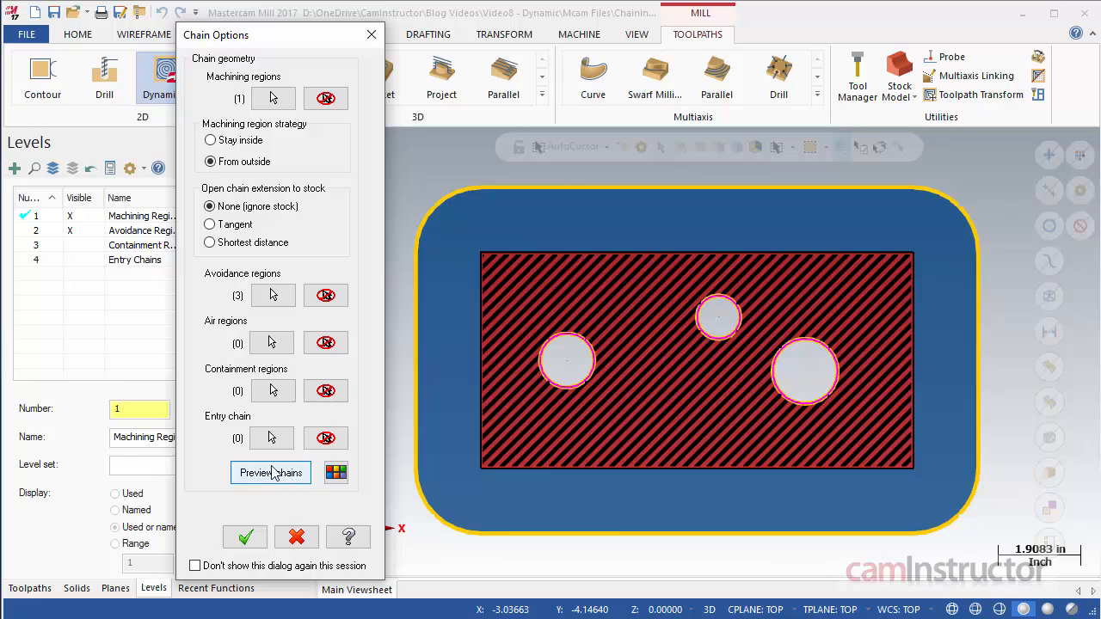
- Show level 3, chain its slanted four-sided boundary as the containment region, and preview the chains
{"action": "left_click", "coordinate": [76, 249]}
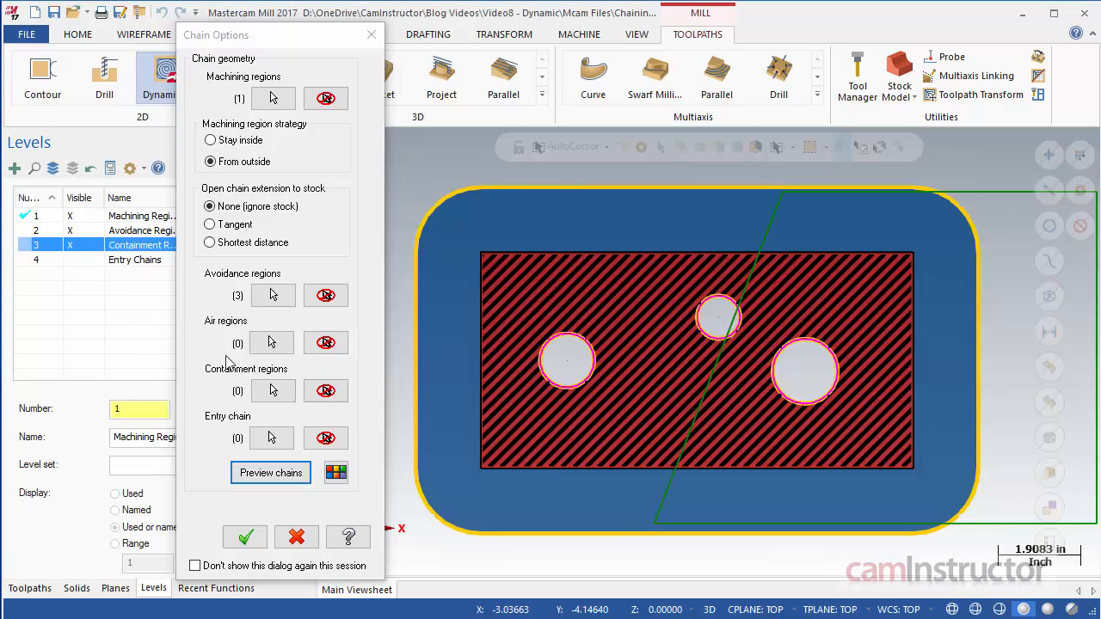
{"action": "left_click", "coordinate": [288, 391]}
{"action": "scroll", "coordinate": [479, 399], "scroll_direction": "down", "scroll_amount": 2}
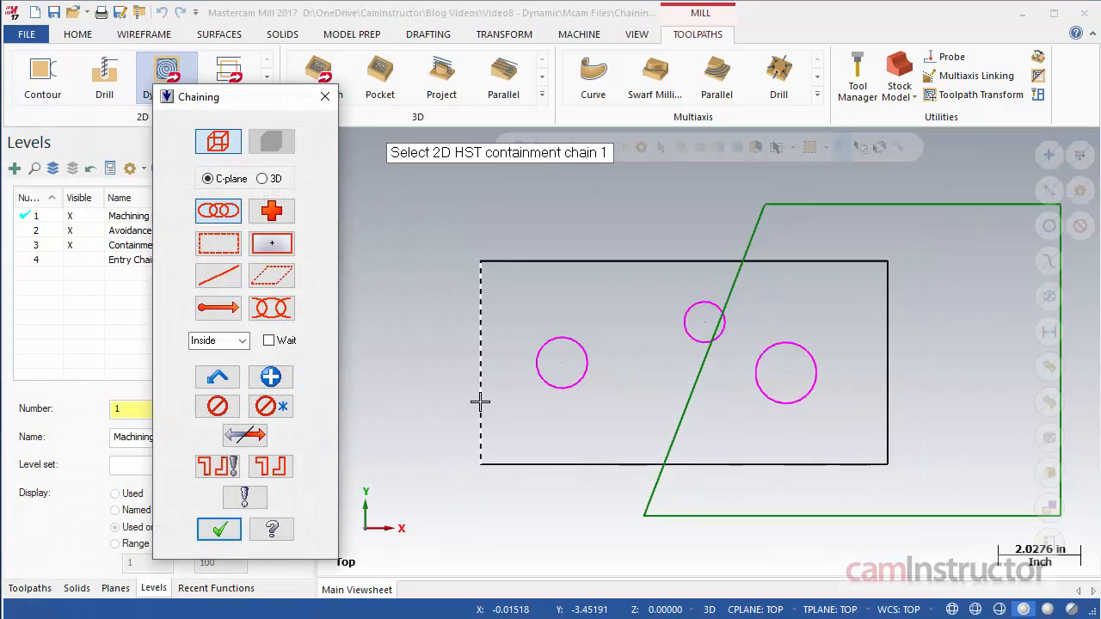
{"action": "left_click", "coordinate": [960, 228]}
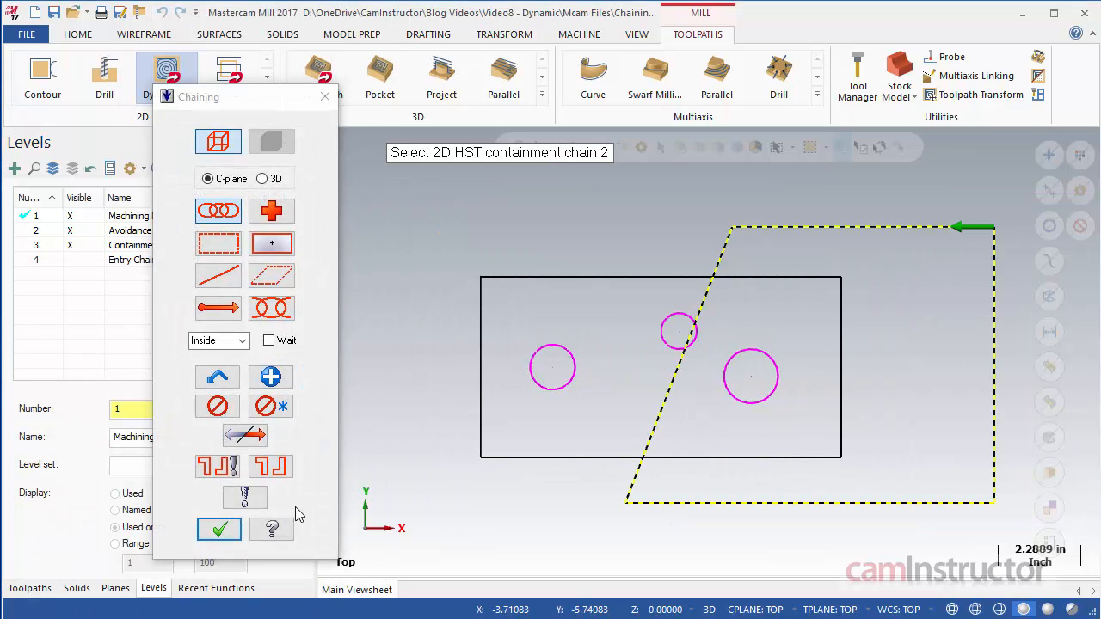
{"action": "left_click", "coordinate": [231, 533]}
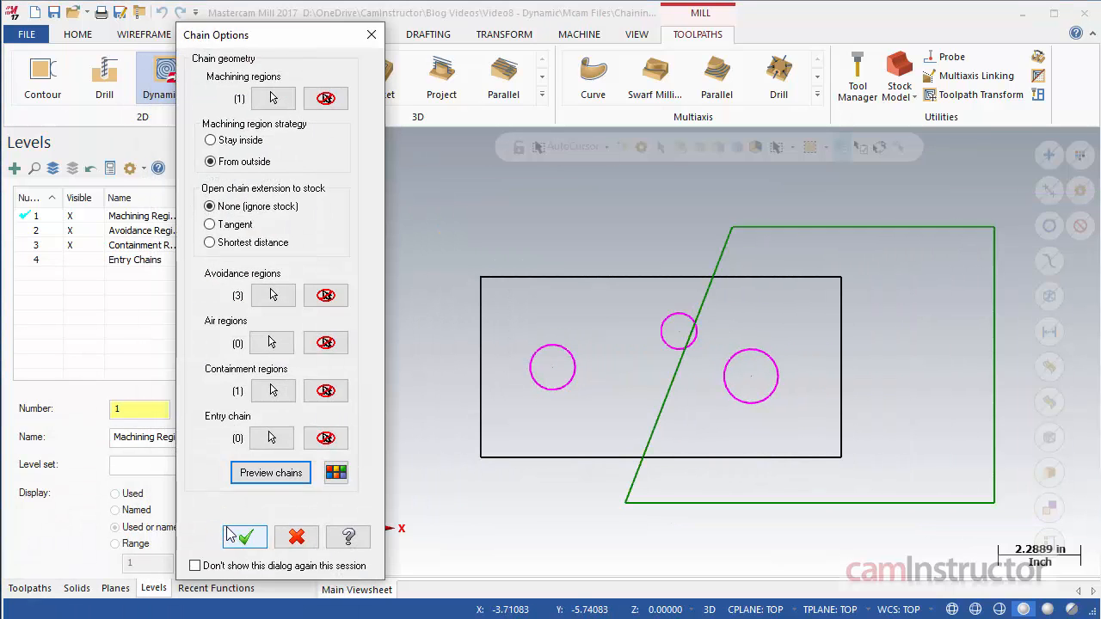
{"action": "left_click", "coordinate": [290, 478]}
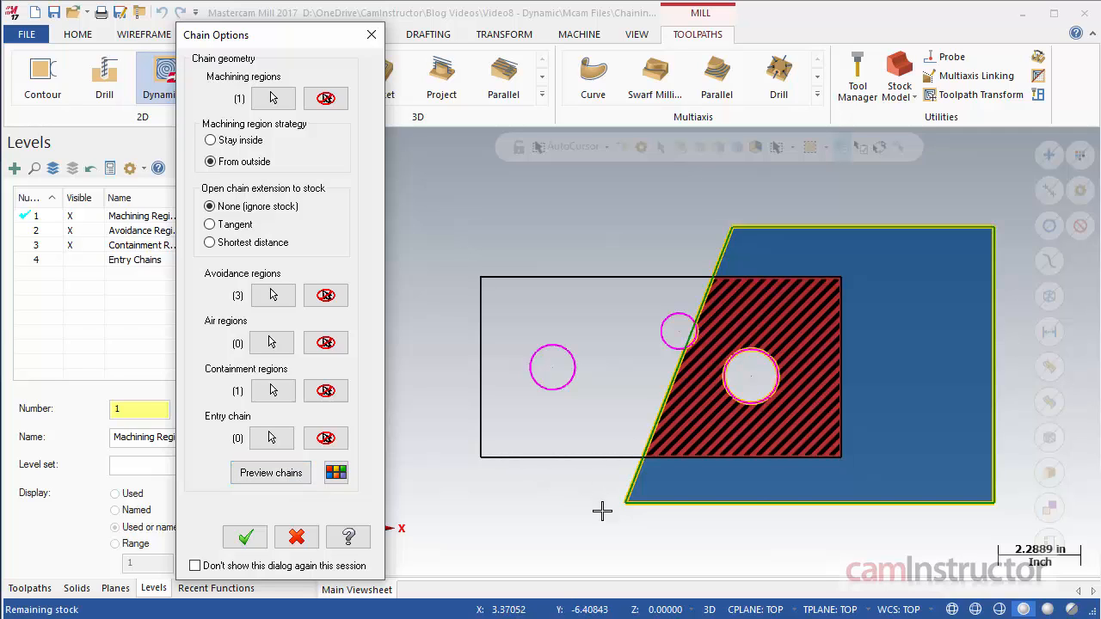
{"action": "scroll", "coordinate": [798, 529], "scroll_direction": "up", "scroll_amount": 2}
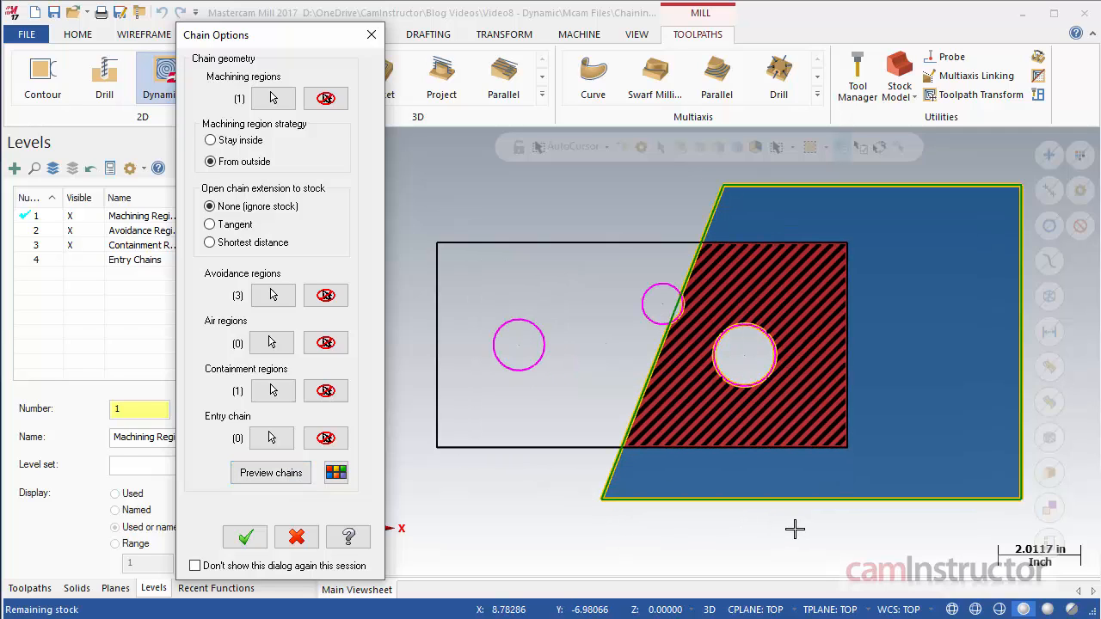
- Accept the chain options and toggle the chain preview on and off from the Dynamic Mill toolpath parameters
{"action": "left_click", "coordinate": [246, 537]}
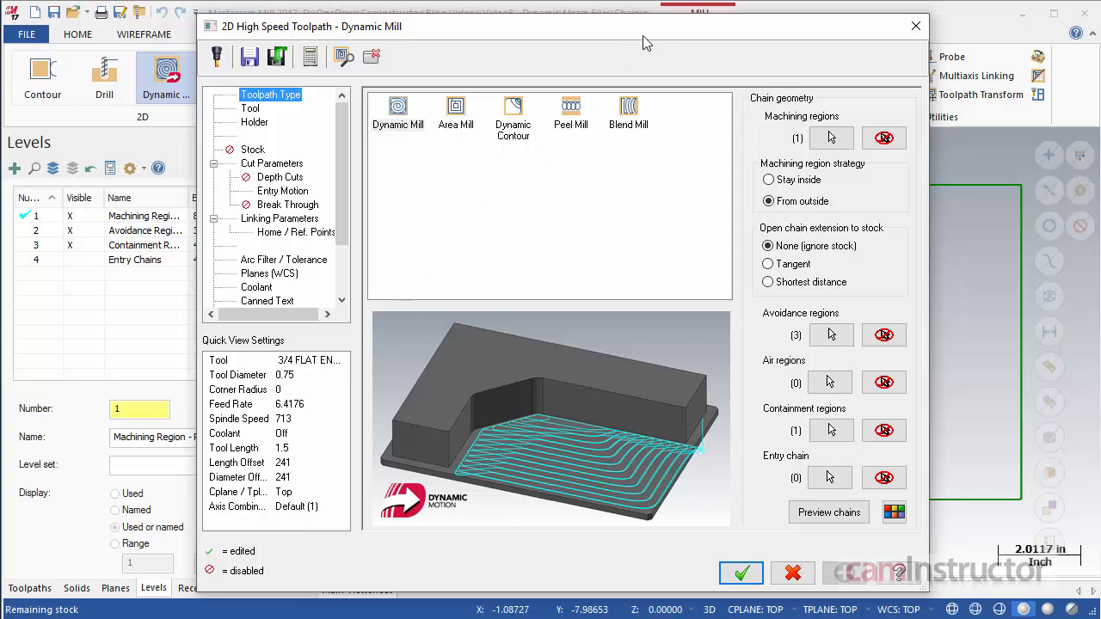
{"action": "left_click_drag", "start_coordinate": [649, 27], "coordinate": [463, 28]}
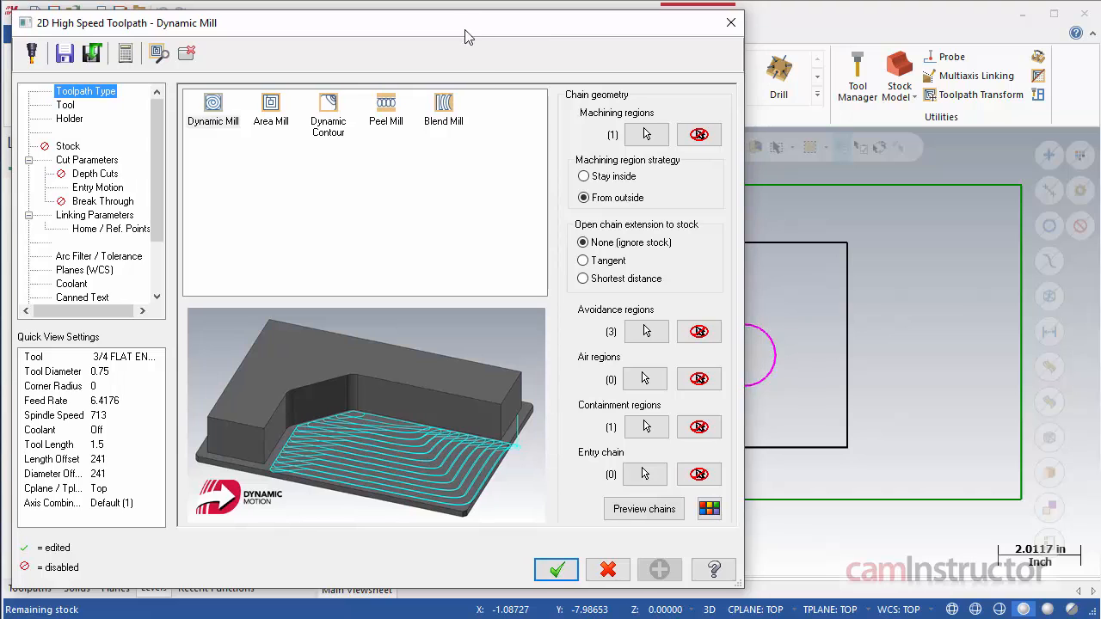
{"action": "left_click", "coordinate": [677, 513]}
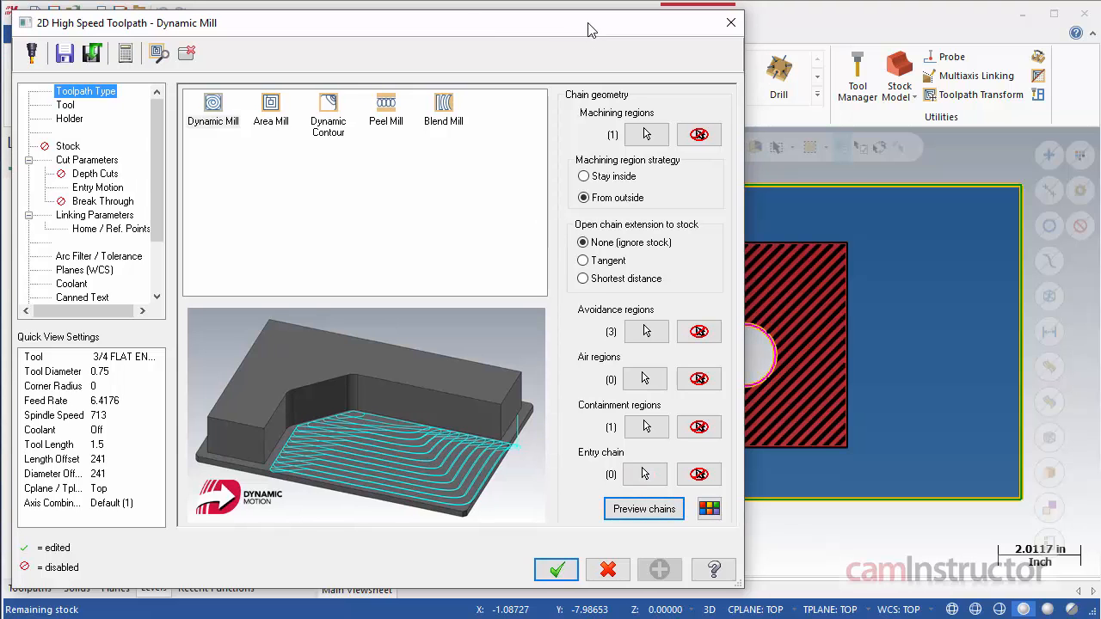
{"action": "mouse_move", "coordinate": [593, 31]}
{"action": "left_mouse_down"}
{"action": "mouse_move", "coordinate": [519, 86]}
{"action": "mouse_move", "coordinate": [311, 123]}
{"action": "mouse_move", "coordinate": [538, 32]}
{"action": "mouse_move", "coordinate": [589, 29]}
{"action": "left_mouse_up"}
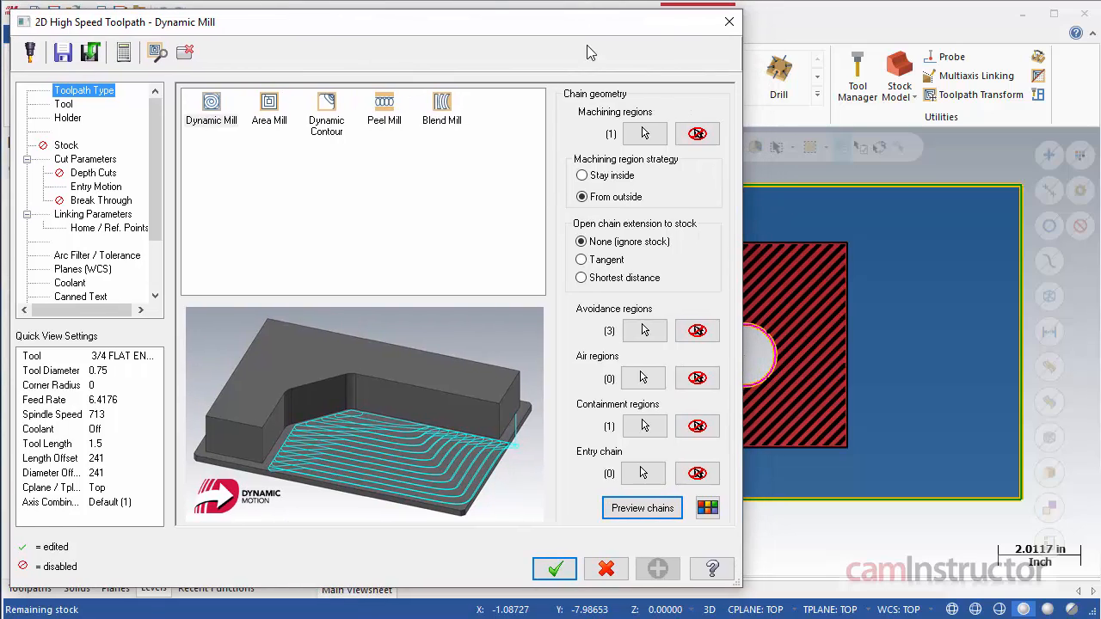
{"action": "left_click", "coordinate": [659, 509]}
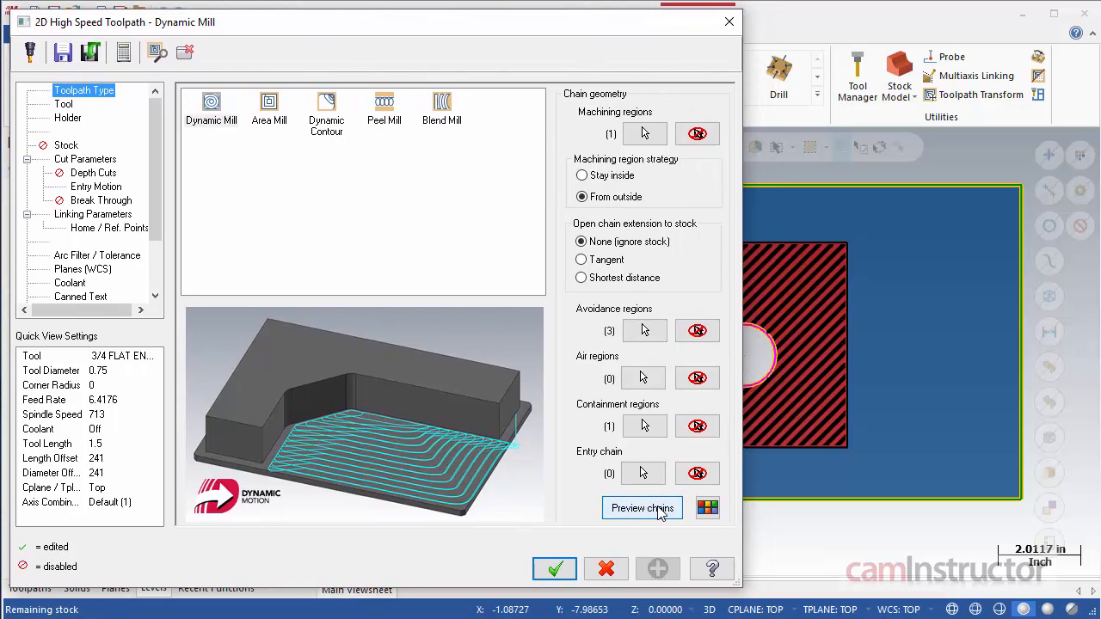
{"action": "left_click", "coordinate": [659, 509]}
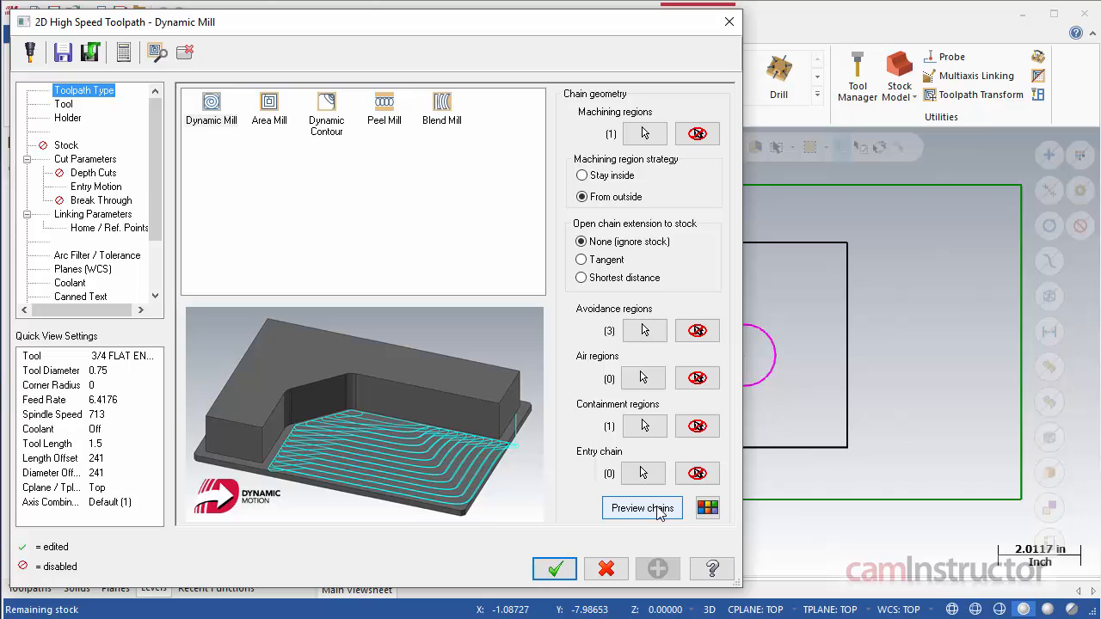
- Select the 3/4 FLAT ENDMILL as the toolpath's tool
{"action": "left_click", "coordinate": [69, 107]}
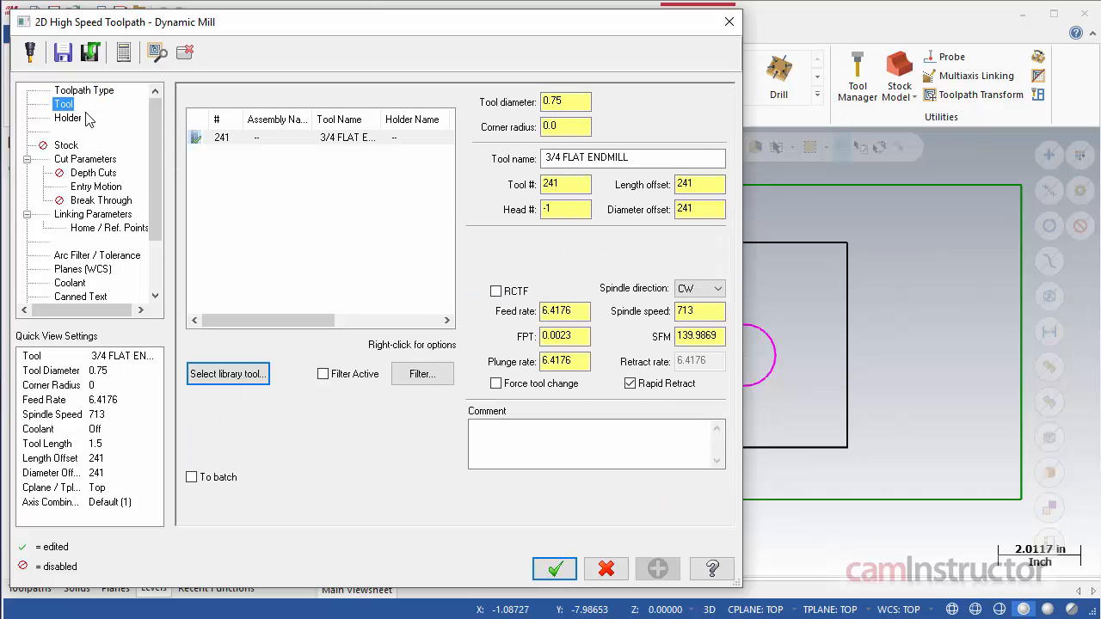
{"action": "left_click", "coordinate": [360, 142]}
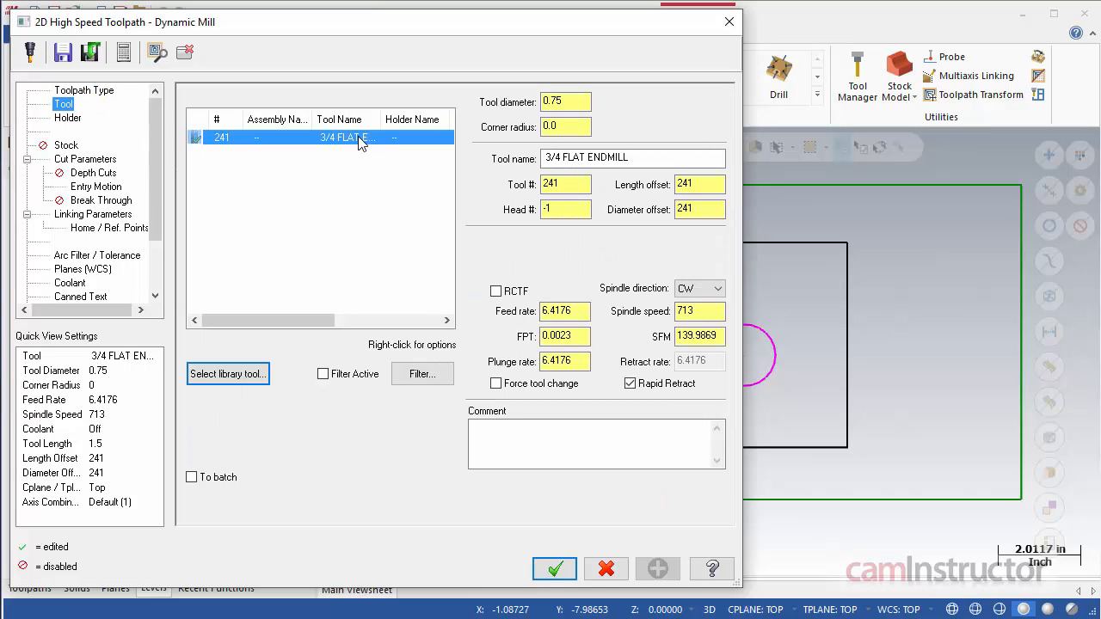
- Set the stock to leave on walls and floors to 0 in the cut parameters and preview the toolpath
{"action": "left_click", "coordinate": [96, 160]}
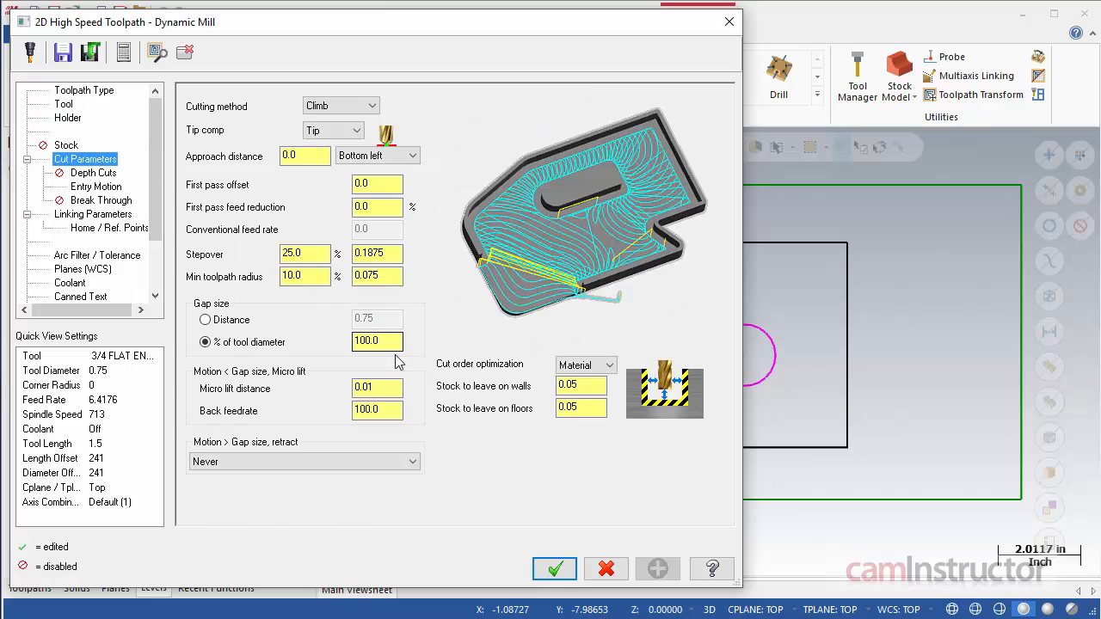
{"action": "left_click", "coordinate": [575, 386]}
{"action": "type", "text": "0"}
{"action": "key", "text": "Tab"}
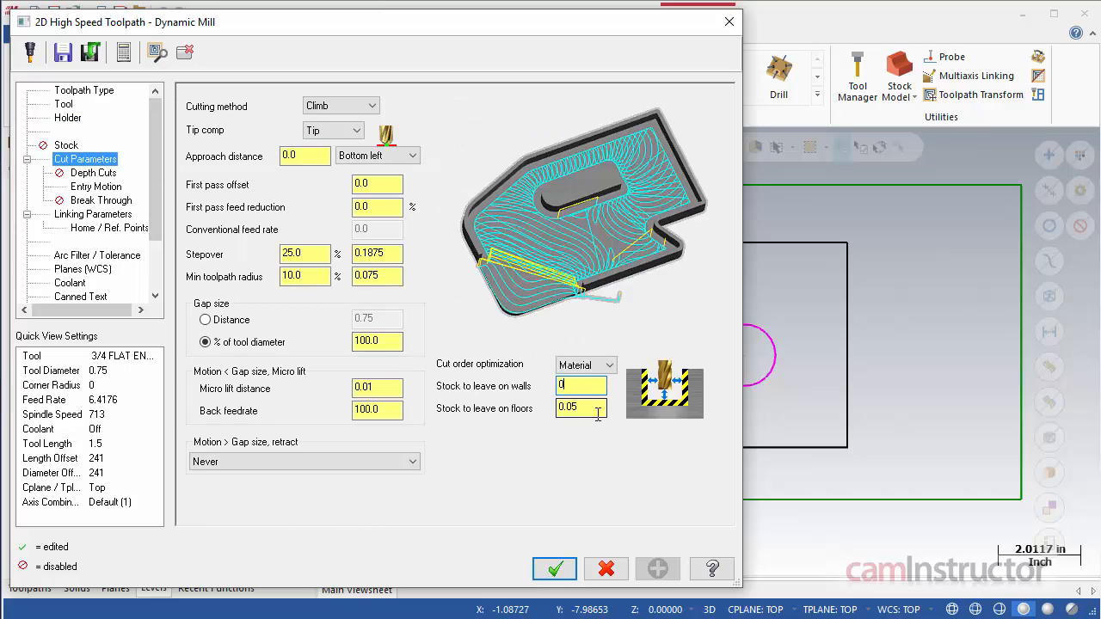
{"action": "type", "text": "0"}
{"action": "key", "text": "Tab"}
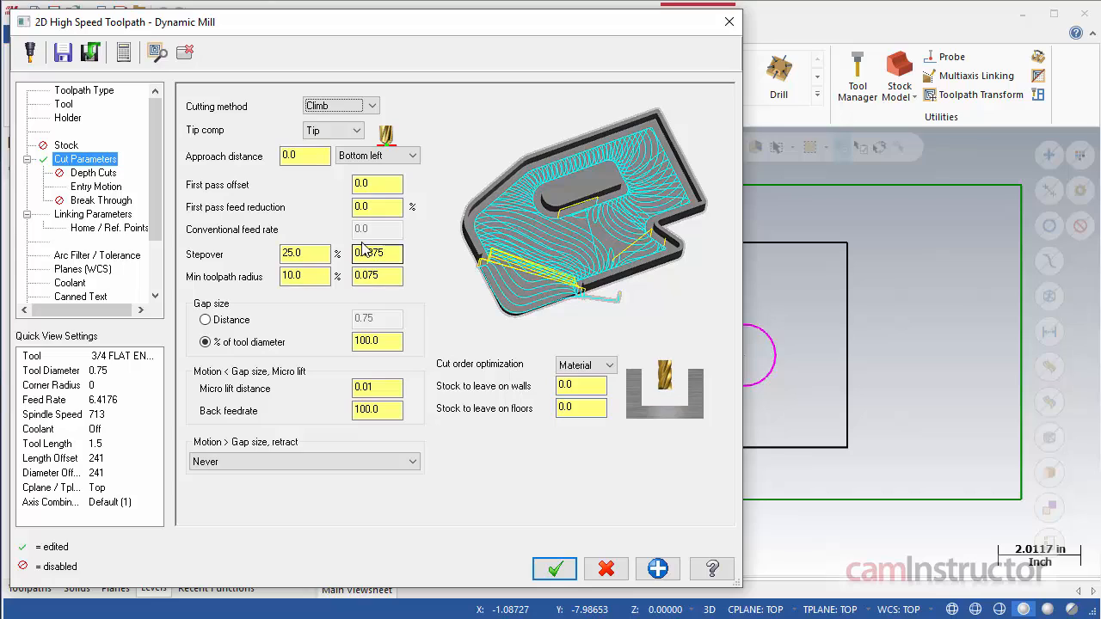
{"action": "left_click", "coordinate": [162, 59]}
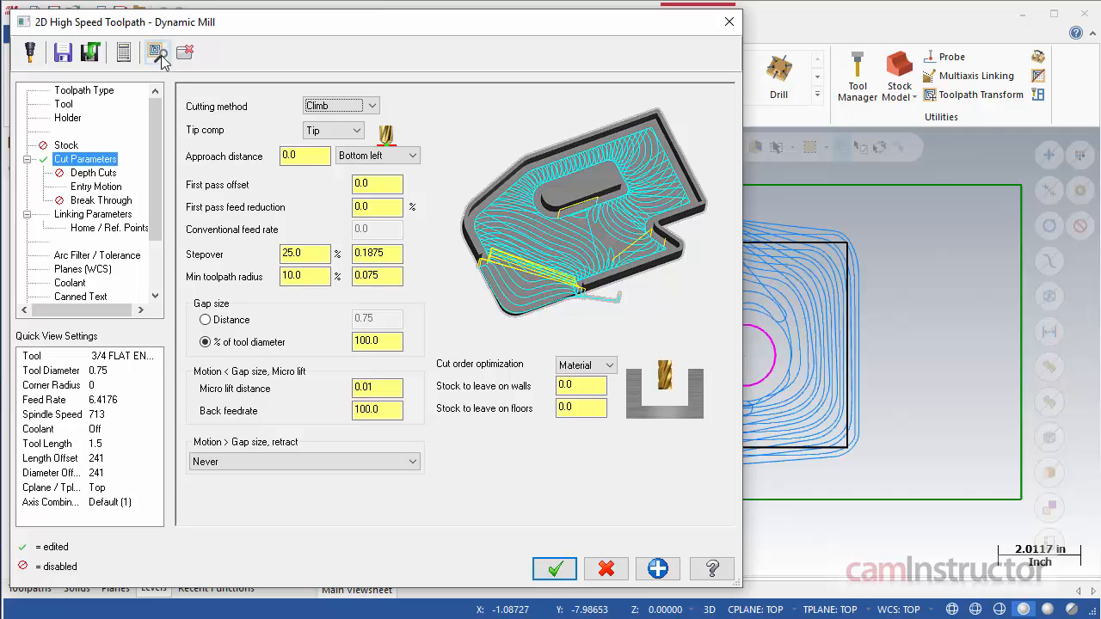
- Preview the chains together with the toolpath, uncovering the part geometry, and turn the chain preview off again
{"action": "left_click_drag", "start_coordinate": [342, 33], "coordinate": [364, 40]}
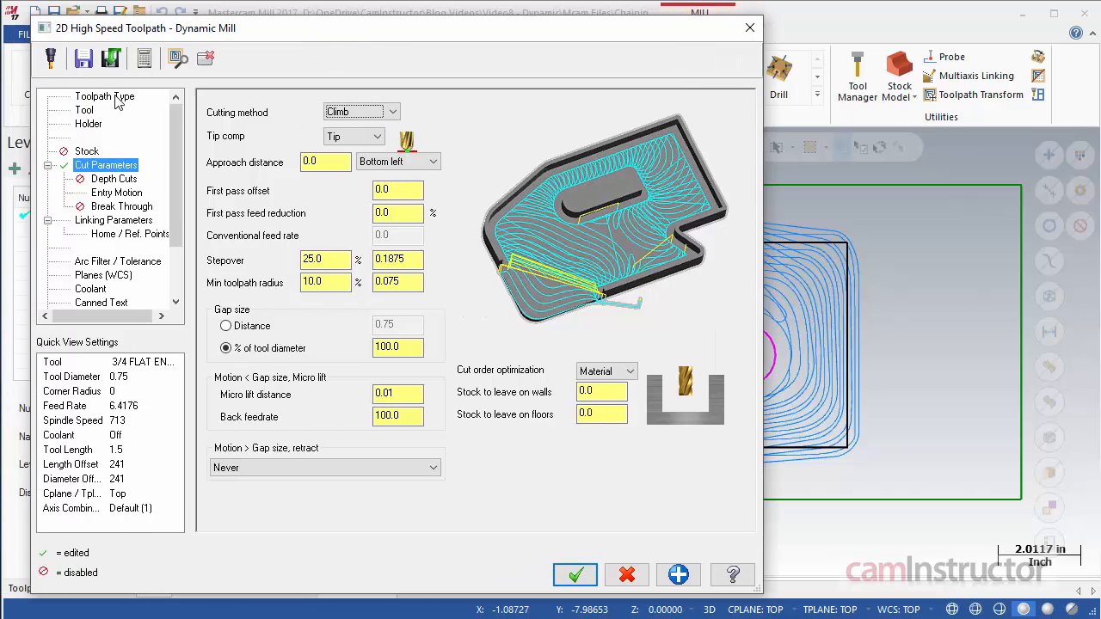
{"action": "left_click", "coordinate": [110, 97]}
{"action": "left_click", "coordinate": [664, 513]}
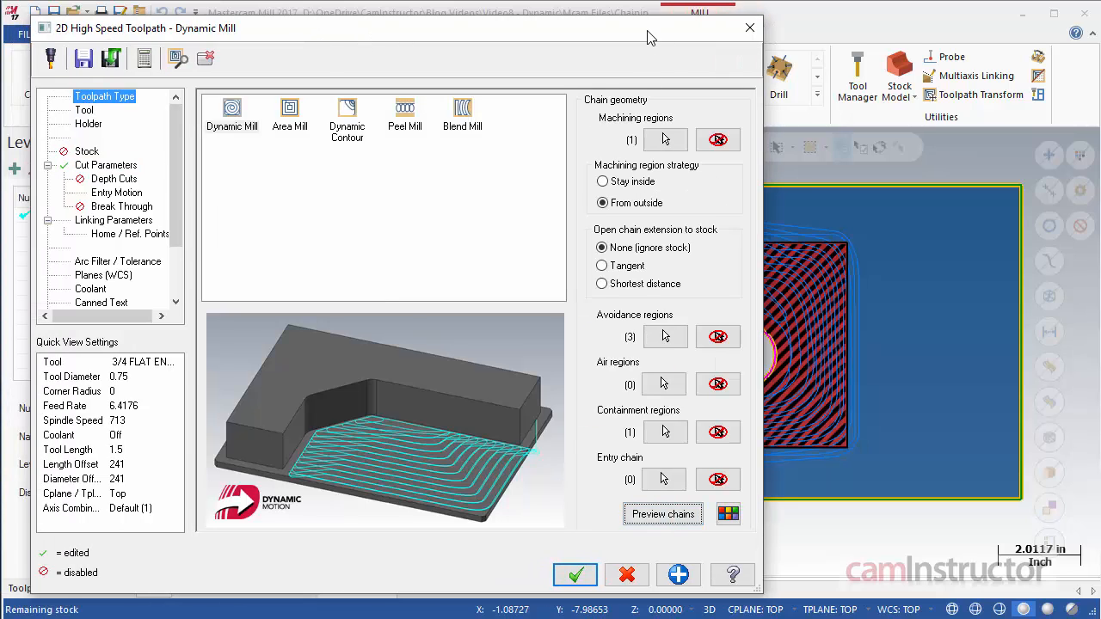
{"action": "left_click_drag", "start_coordinate": [650, 38], "coordinate": [410, 37]}
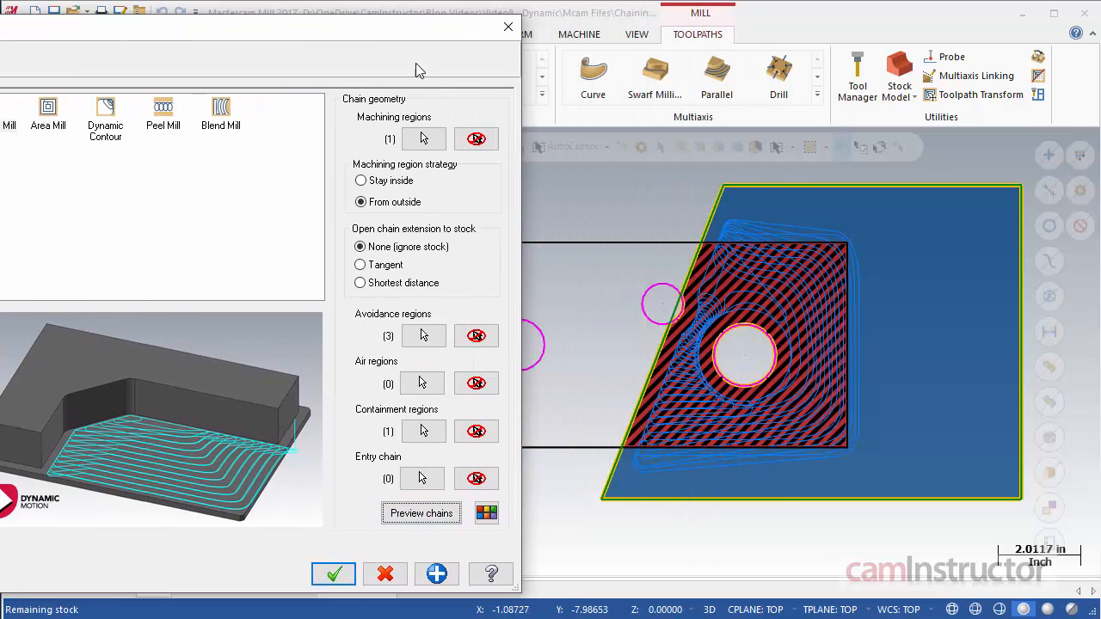
{"action": "left_click", "coordinate": [422, 514]}
- Set the stepover to 45% in the cut parameters and regenerate the toolpath preview with the geometry in view
{"action": "left_click_drag", "start_coordinate": [239, 27], "coordinate": [485, 27]}
{"action": "left_click", "coordinate": [129, 158]}
{"action": "double_click", "coordinate": [303, 249]}
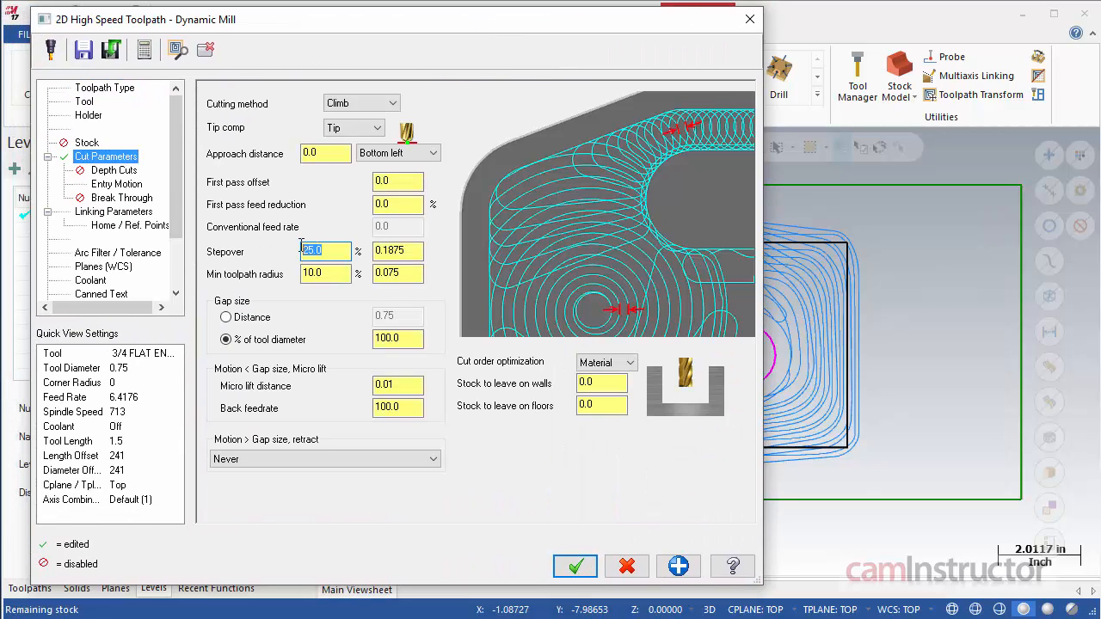
{"action": "type", "text": "45"}
{"action": "left_click_drag", "start_coordinate": [542, 36], "coordinate": [412, 30]}
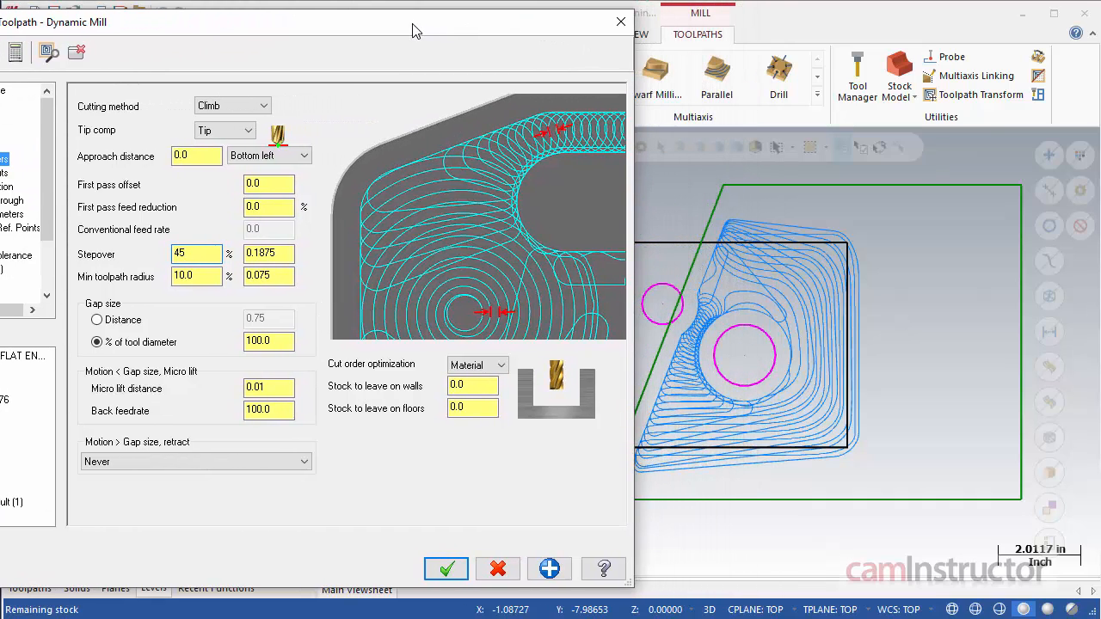
{"action": "left_click", "coordinate": [48, 53]}
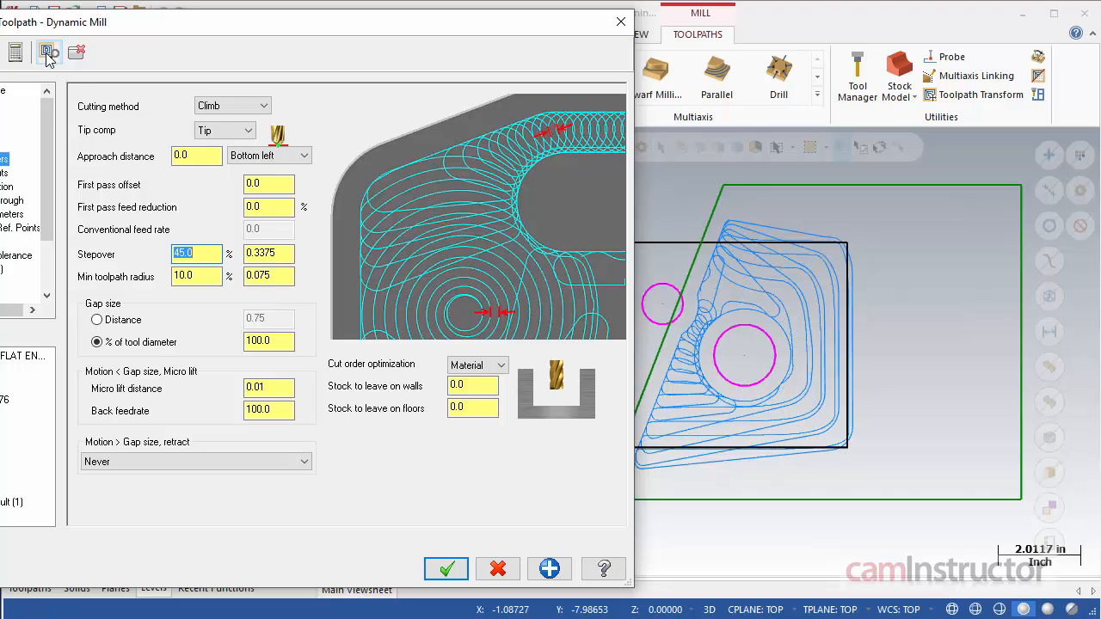